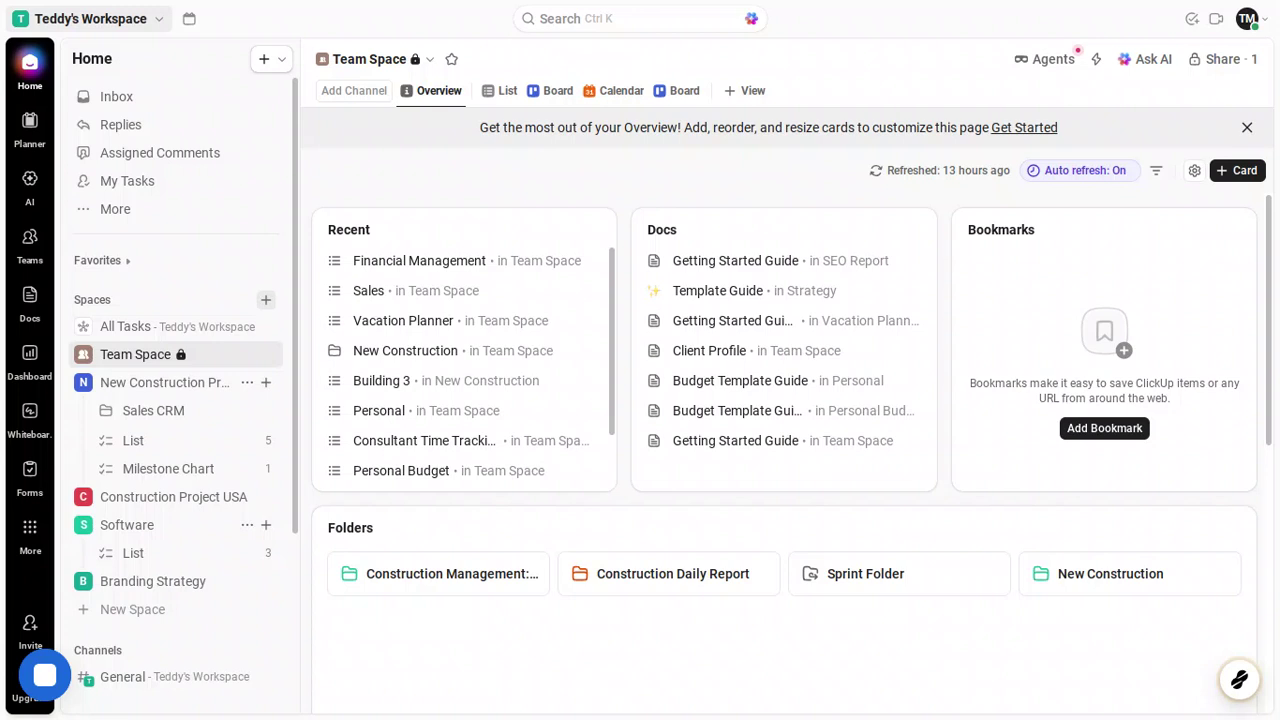
Step: Add a Gantt view to the Team Space
click(748, 100)
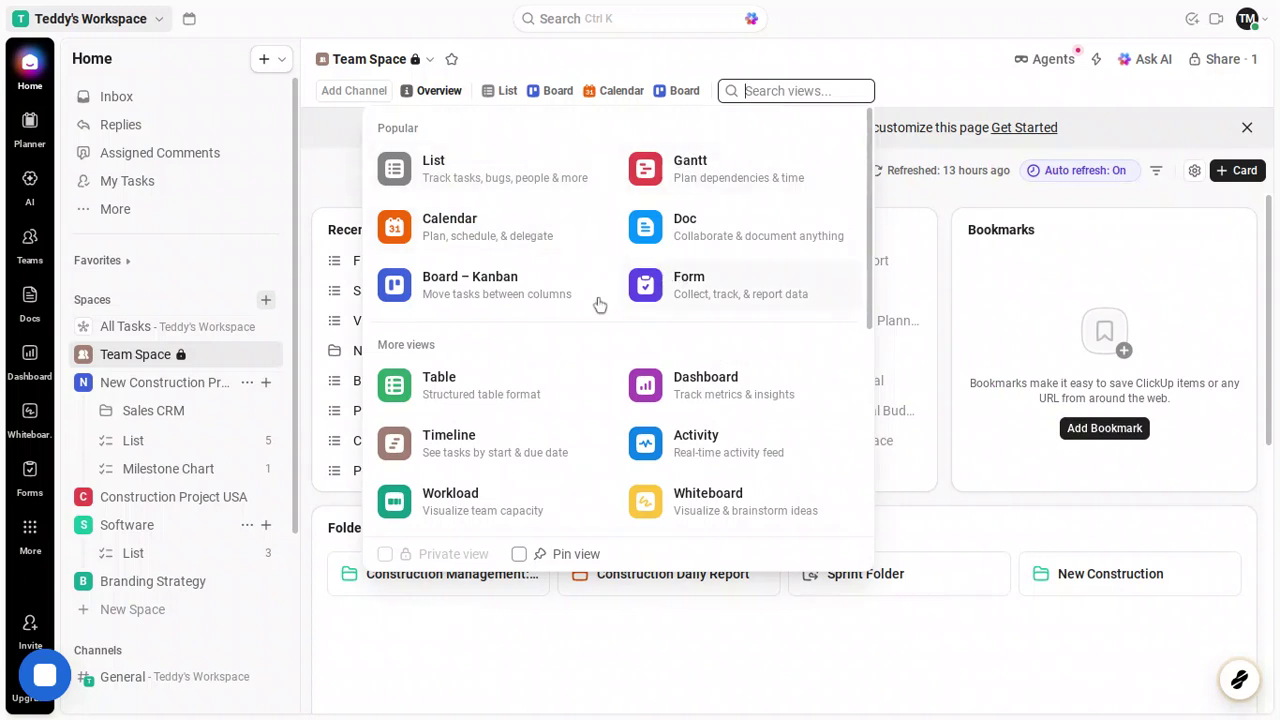
click(706, 168)
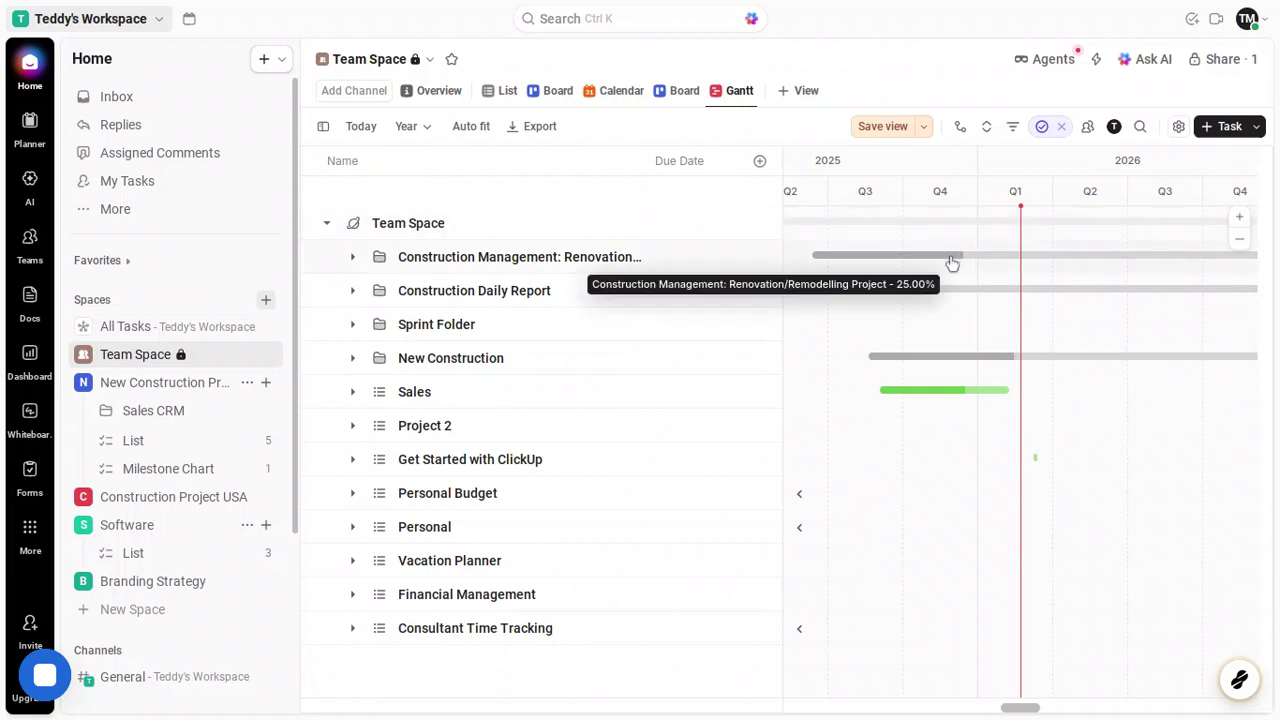
scroll(952, 263, right, 5)
scroll(952, 263, left, 10)
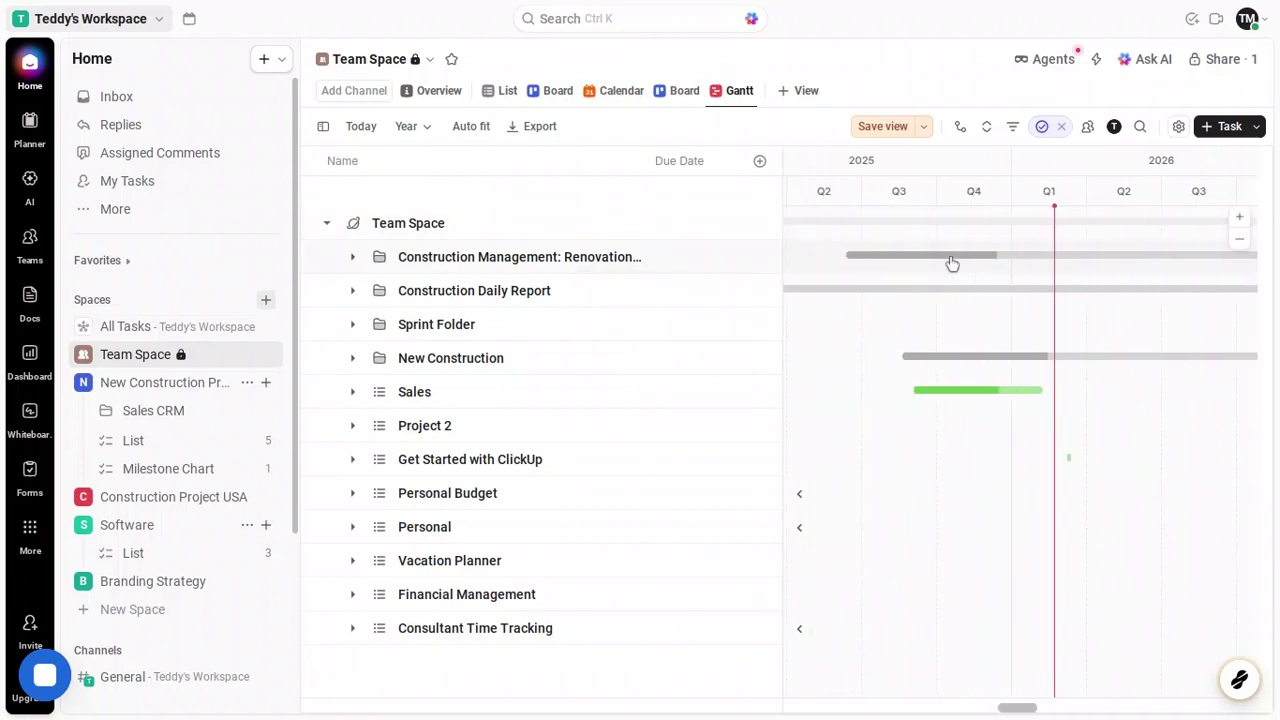
scroll(952, 263, left, 3)
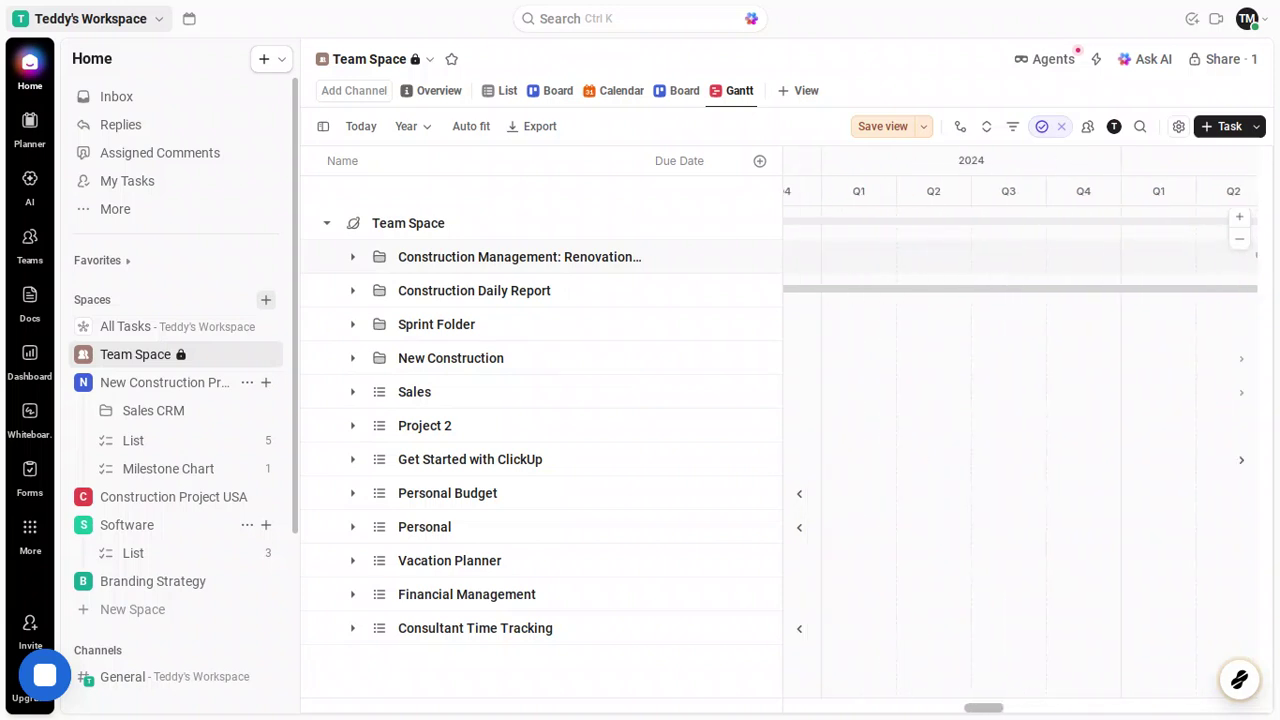
scroll(952, 263, right, 3)
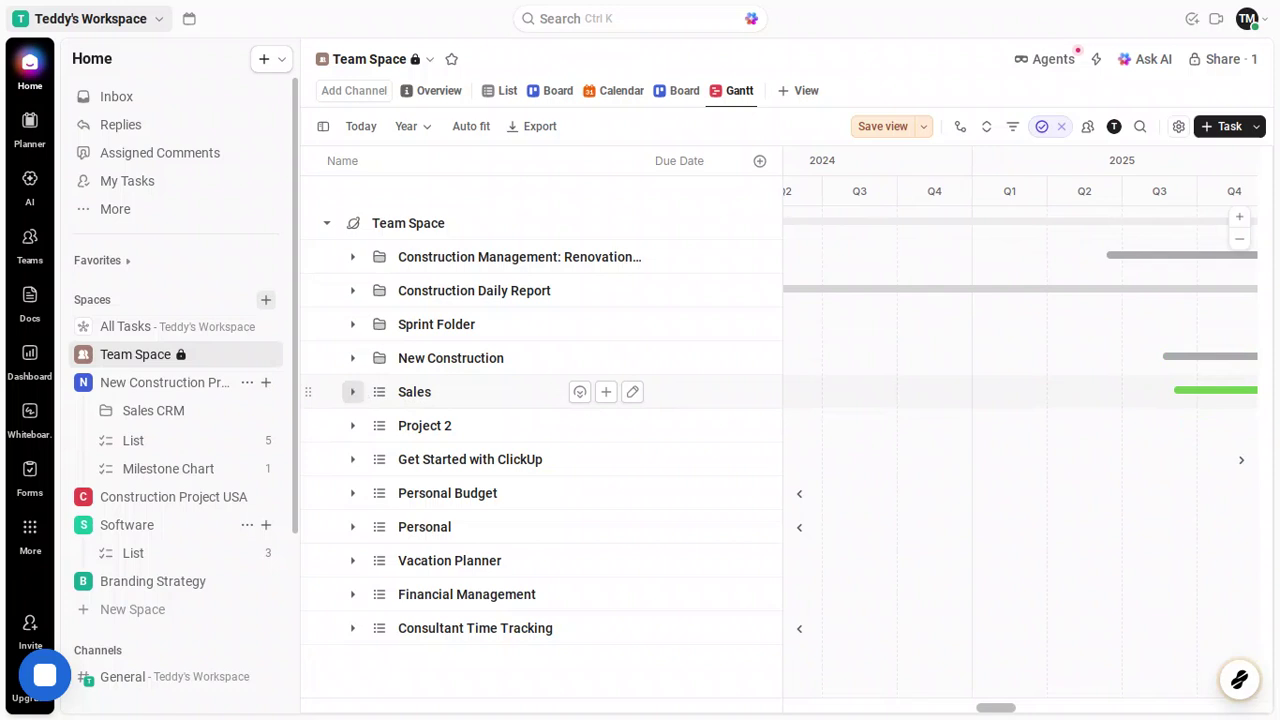
Step: Expand the Sales list and extend Task 3's bar to a due date of Dec 28 2025
click(352, 391)
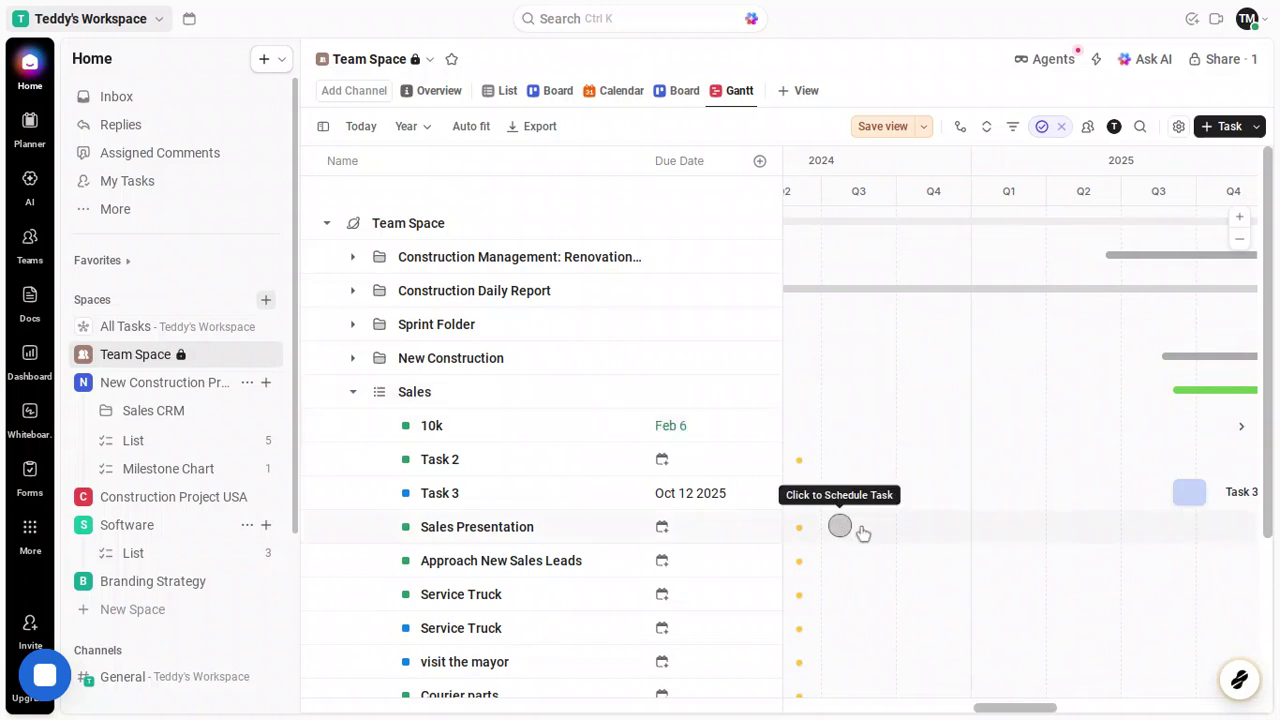
scroll(884, 530, right, 5)
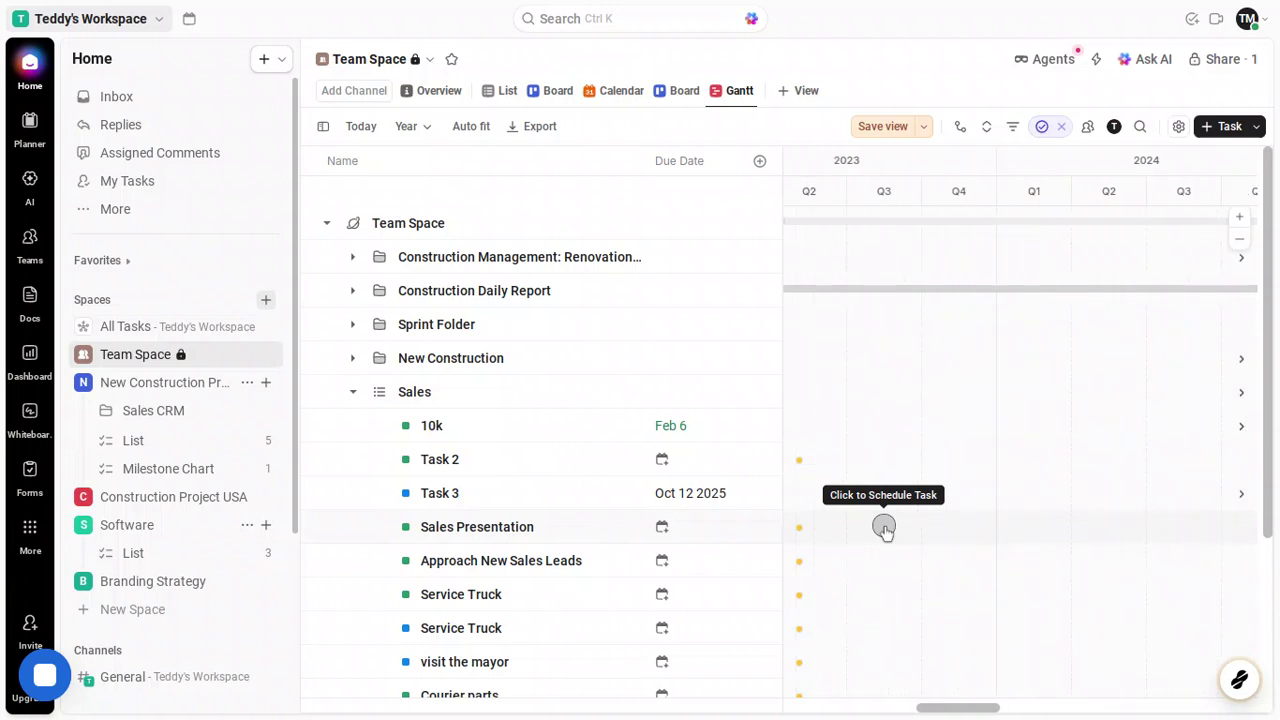
scroll(884, 530, right, 3)
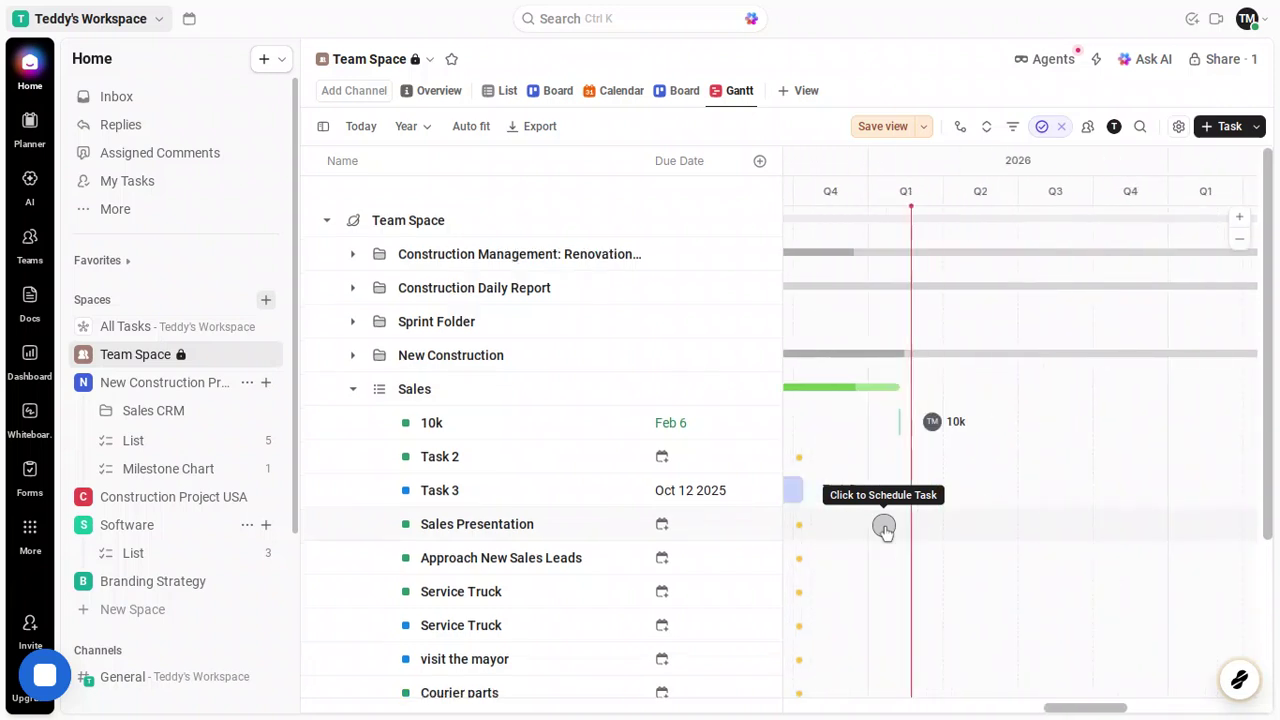
scroll(884, 527, left, 3)
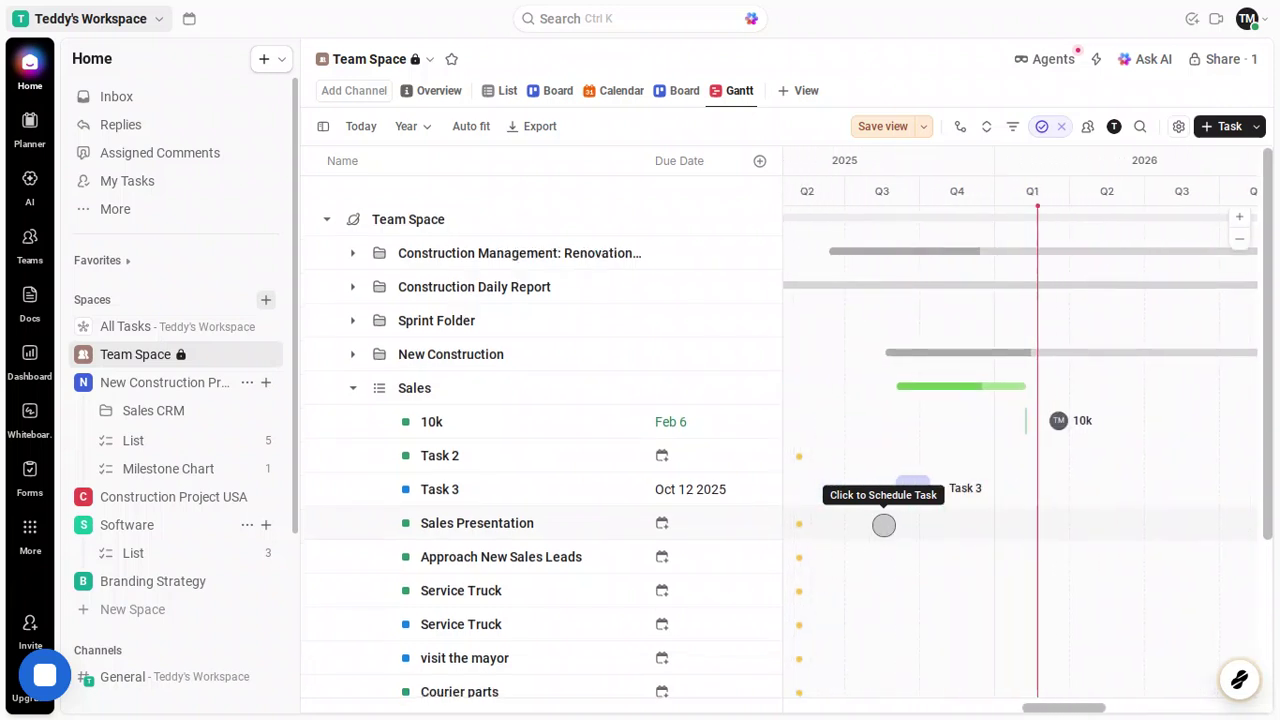
mouse_move(901, 494)
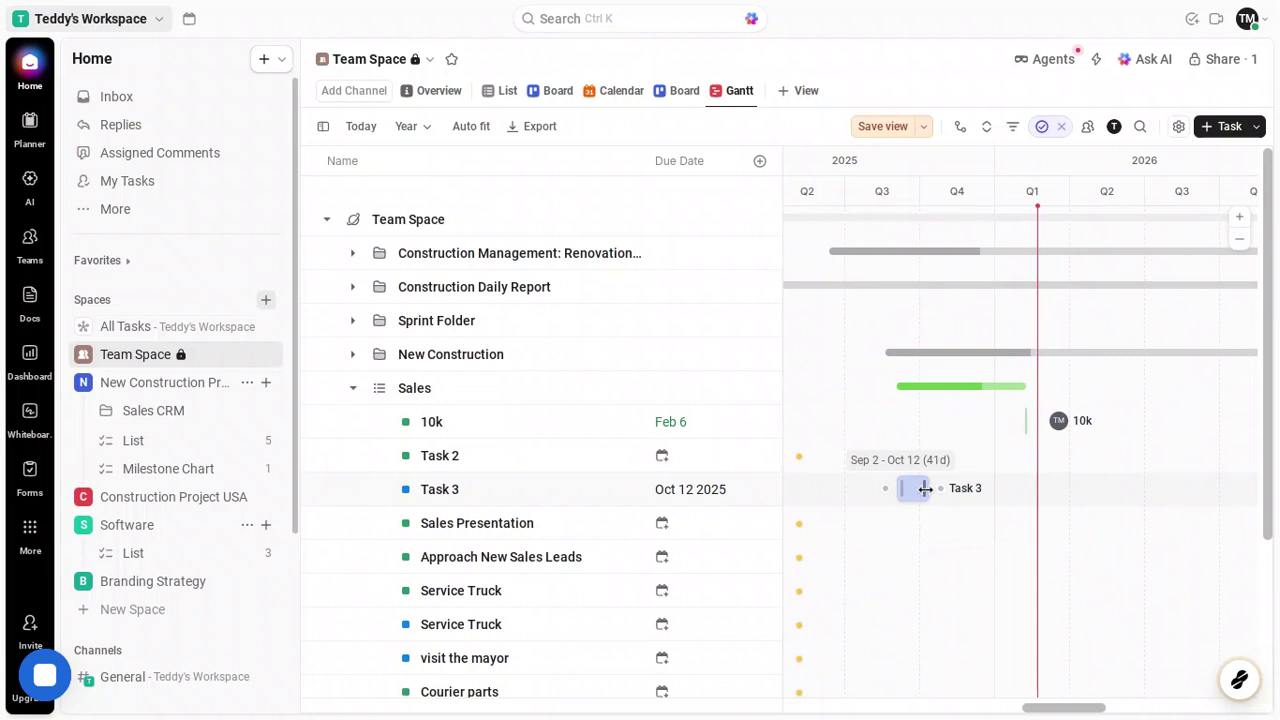
drag(937, 489, 990, 488)
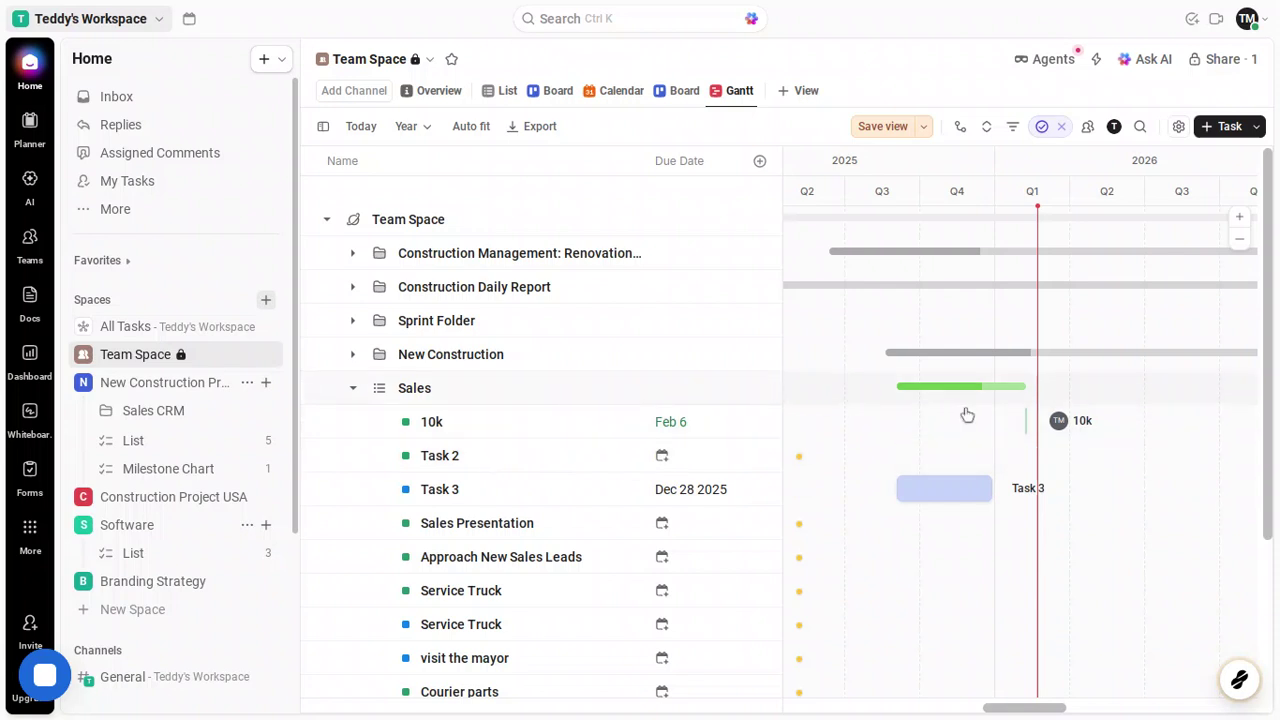
Step: Stretch the 10k task's bar in the Sales list to run from Dec 15 to Apr 26
mouse_move(1023, 427)
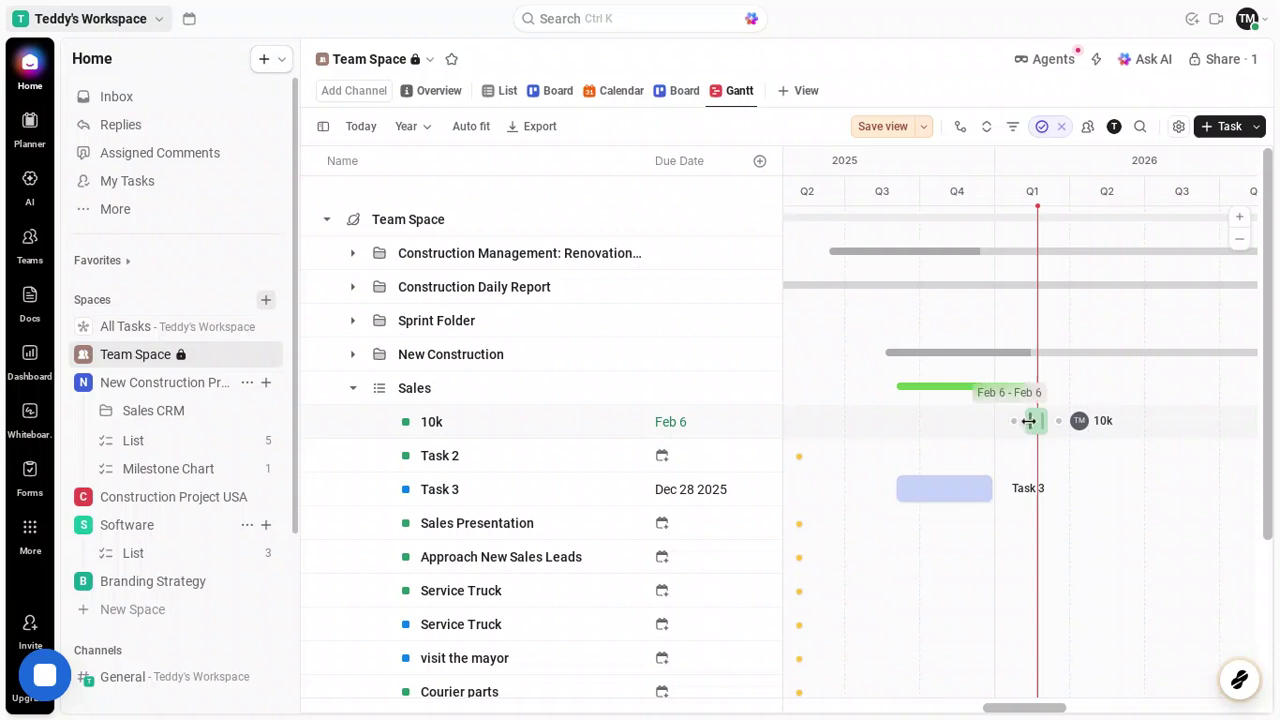
drag(1029, 421, 988, 425)
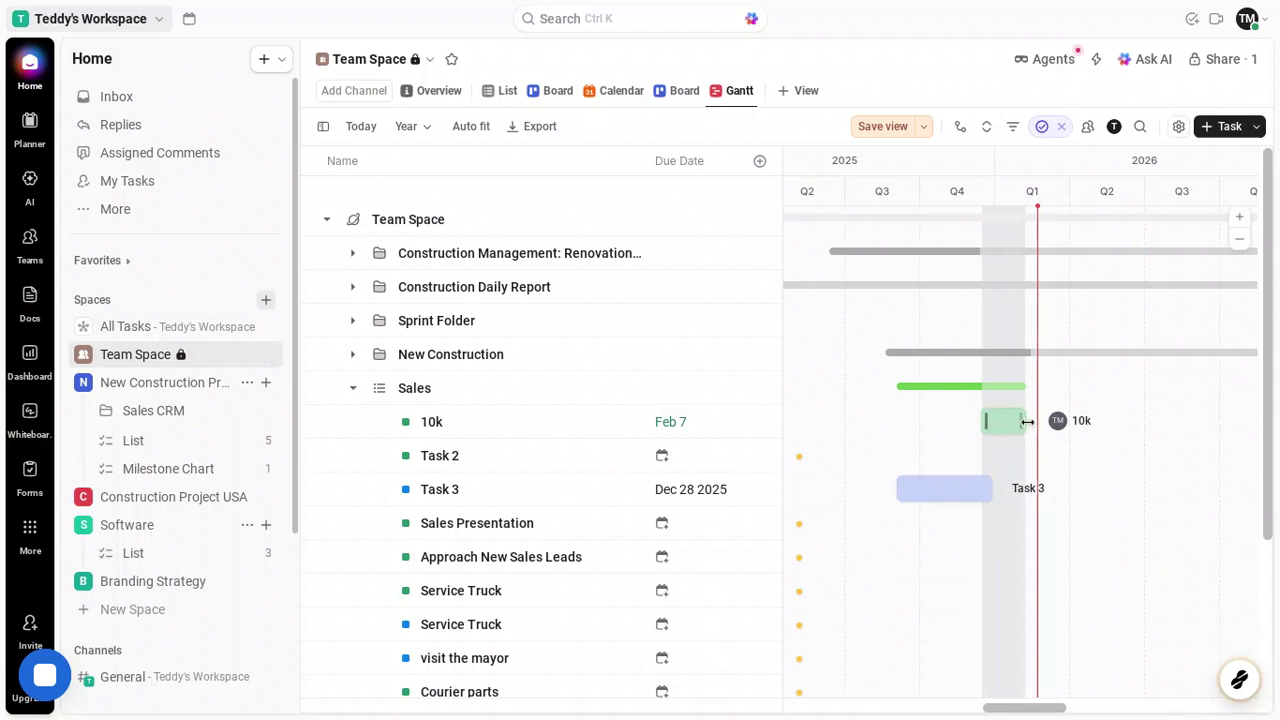
drag(1027, 421, 1024, 420)
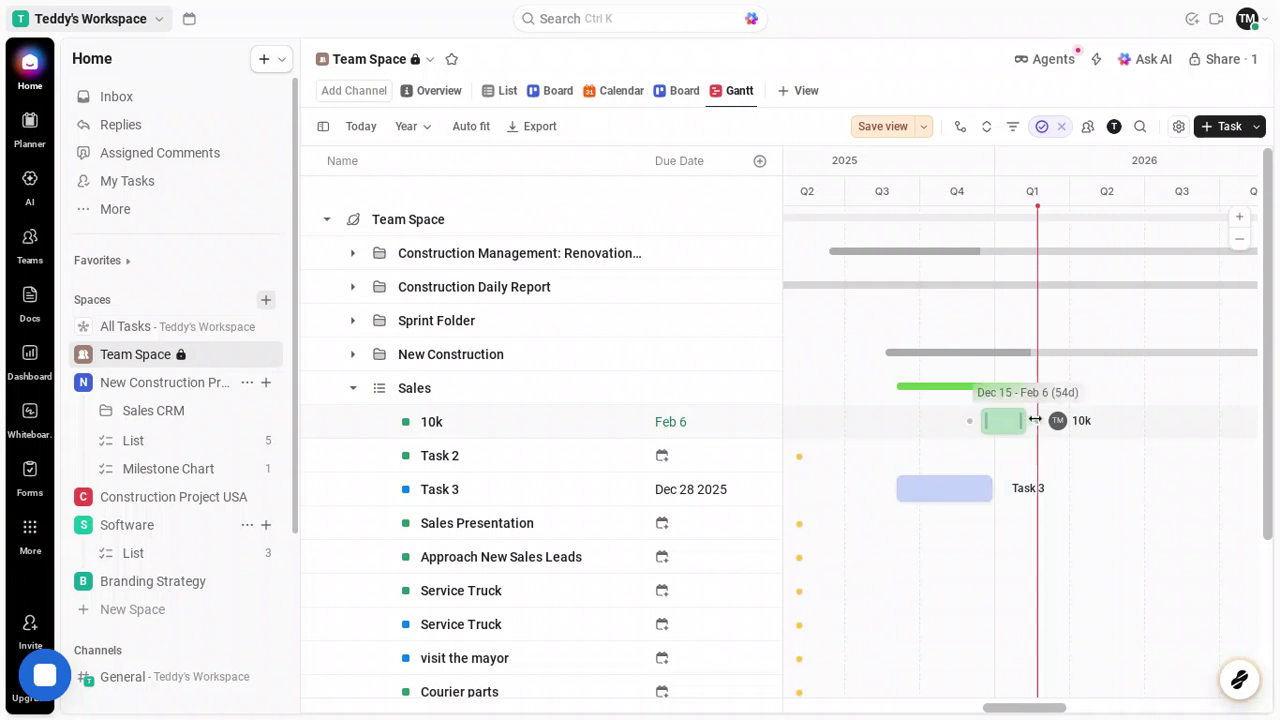
drag(1035, 420, 1059, 420)
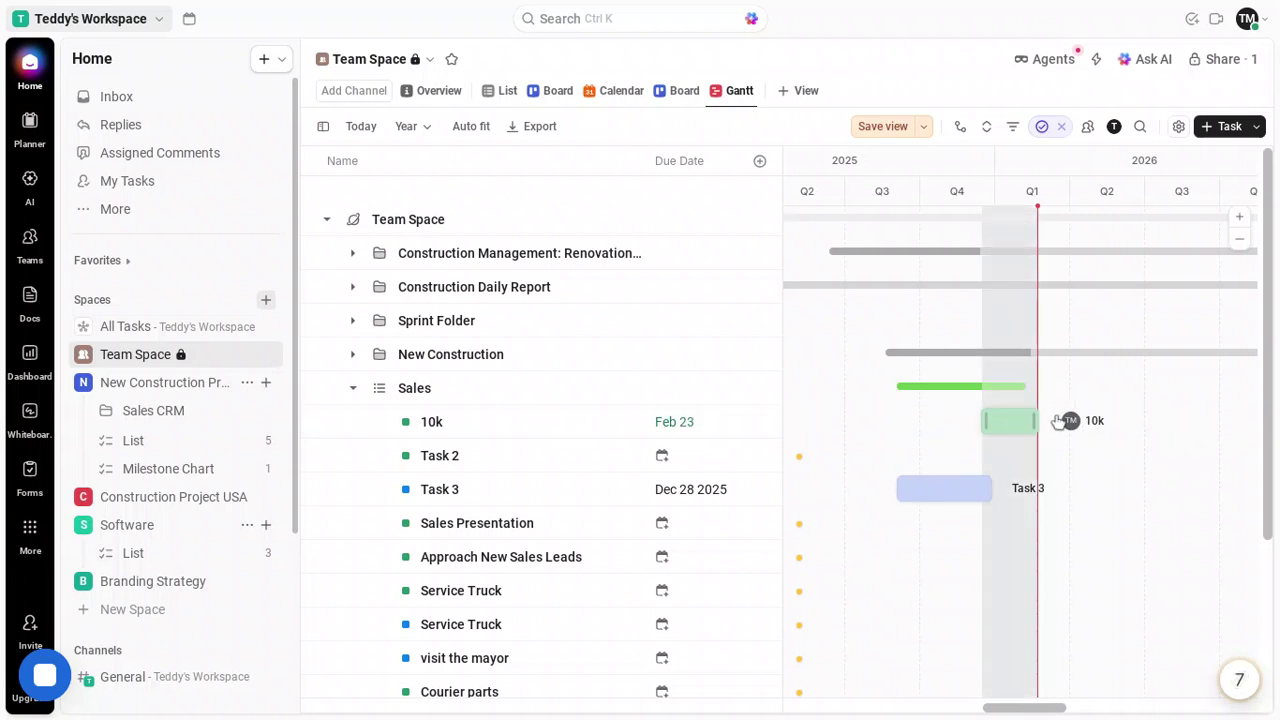
drag(1058, 420, 1093, 420)
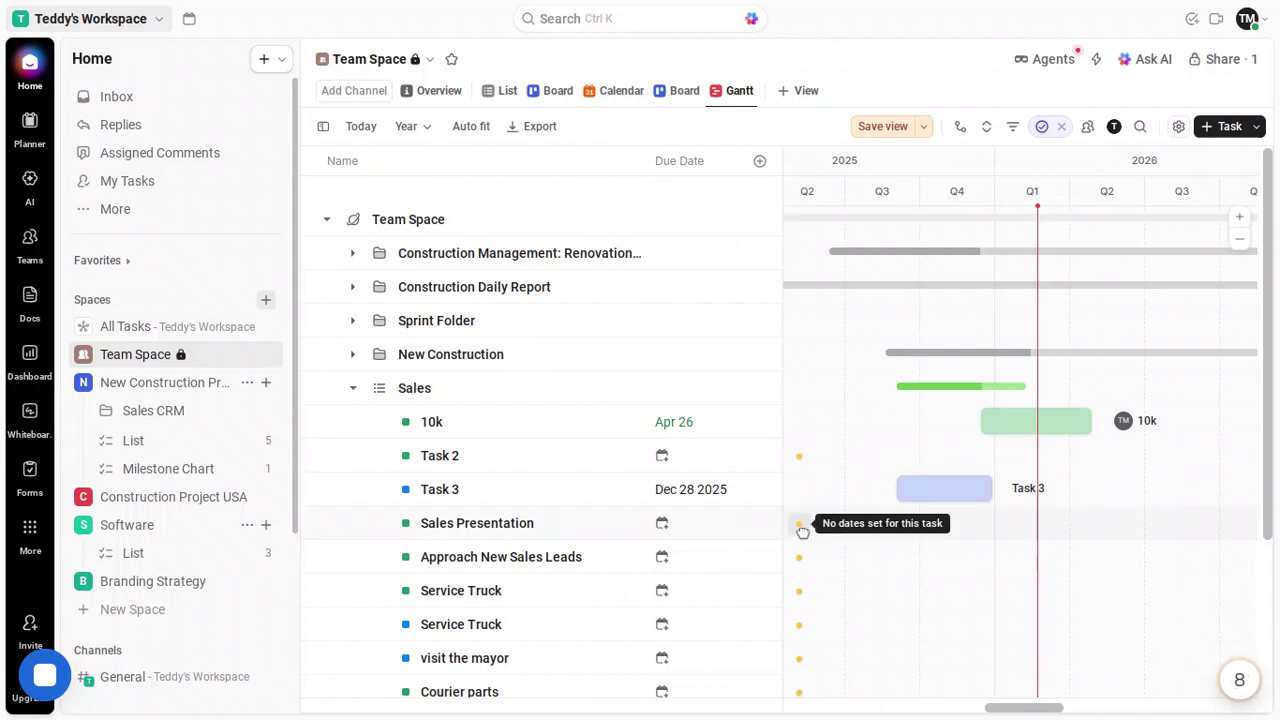
Step: Schedule Sales Presentation with start and due dates of 2/28/26 and stretch its start back to about early November 2025
click(800, 526)
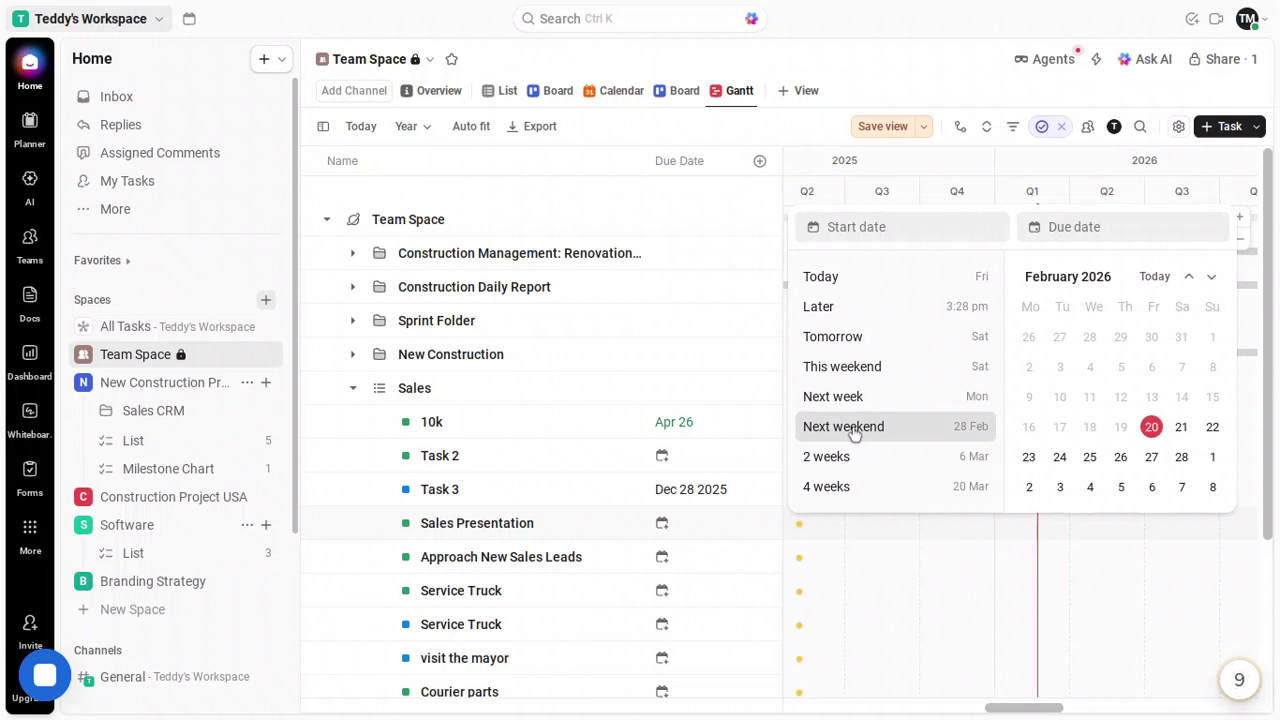
click(853, 428)
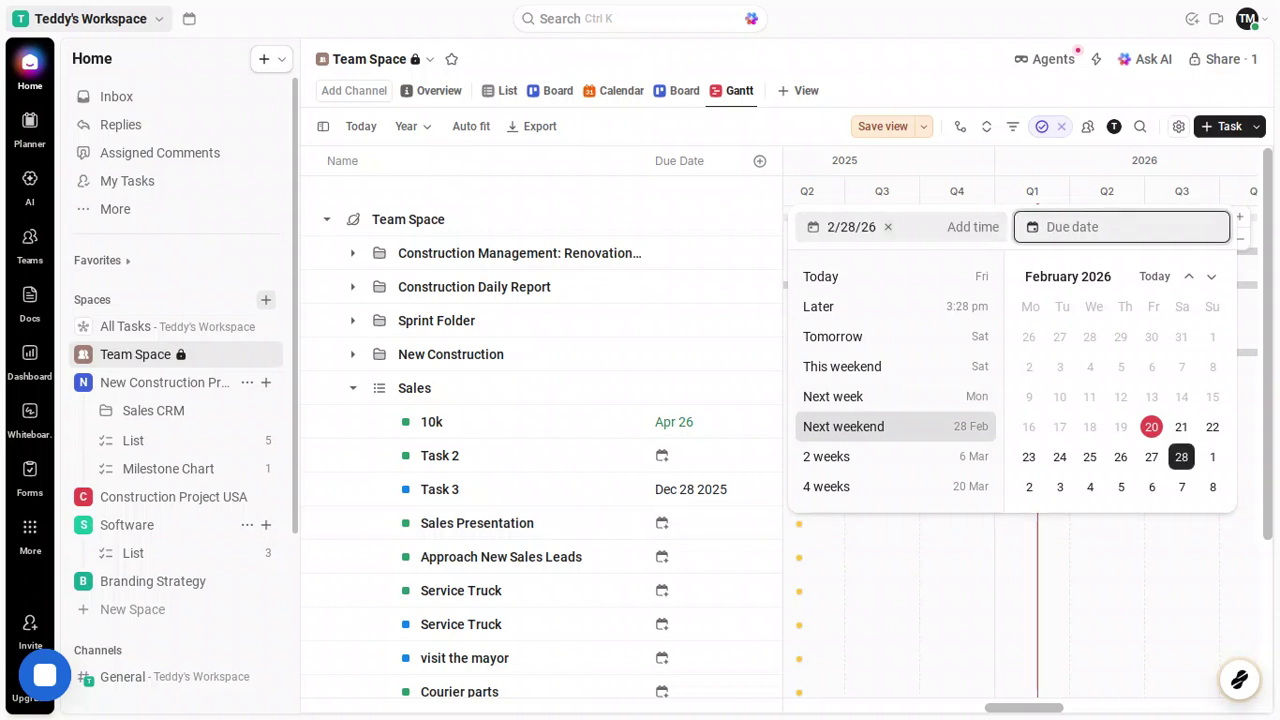
click(941, 431)
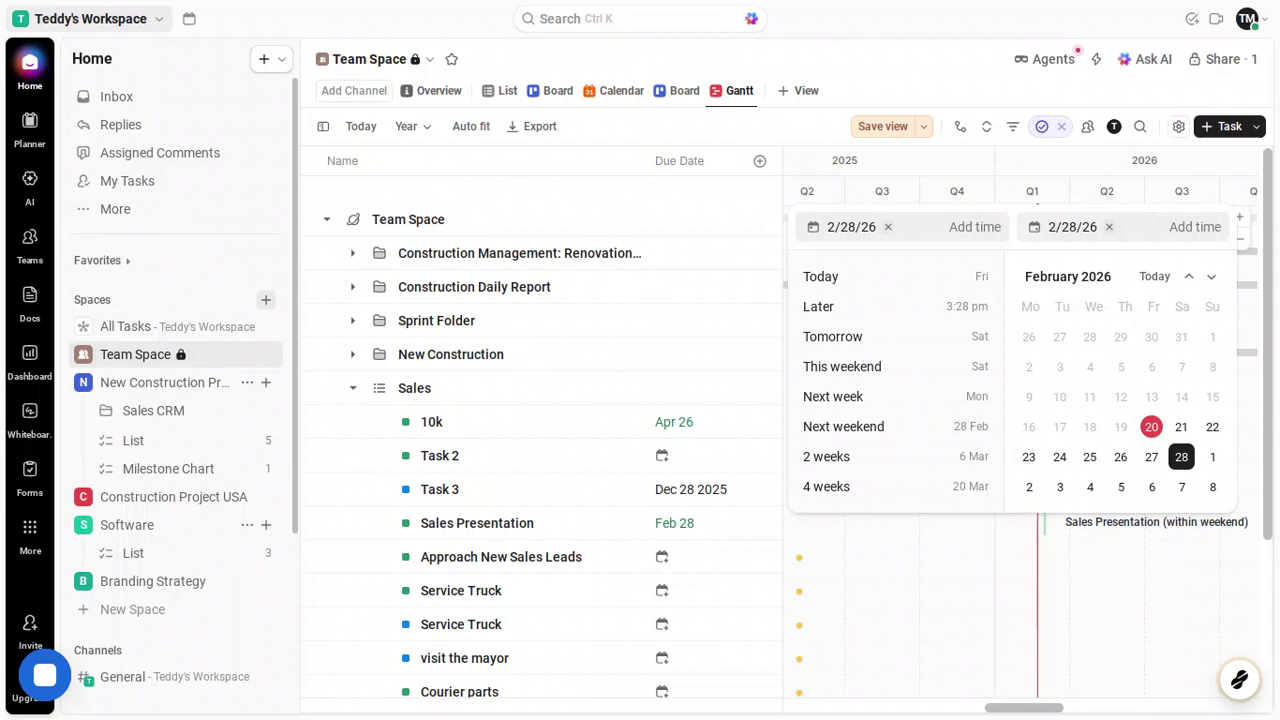
click(990, 534)
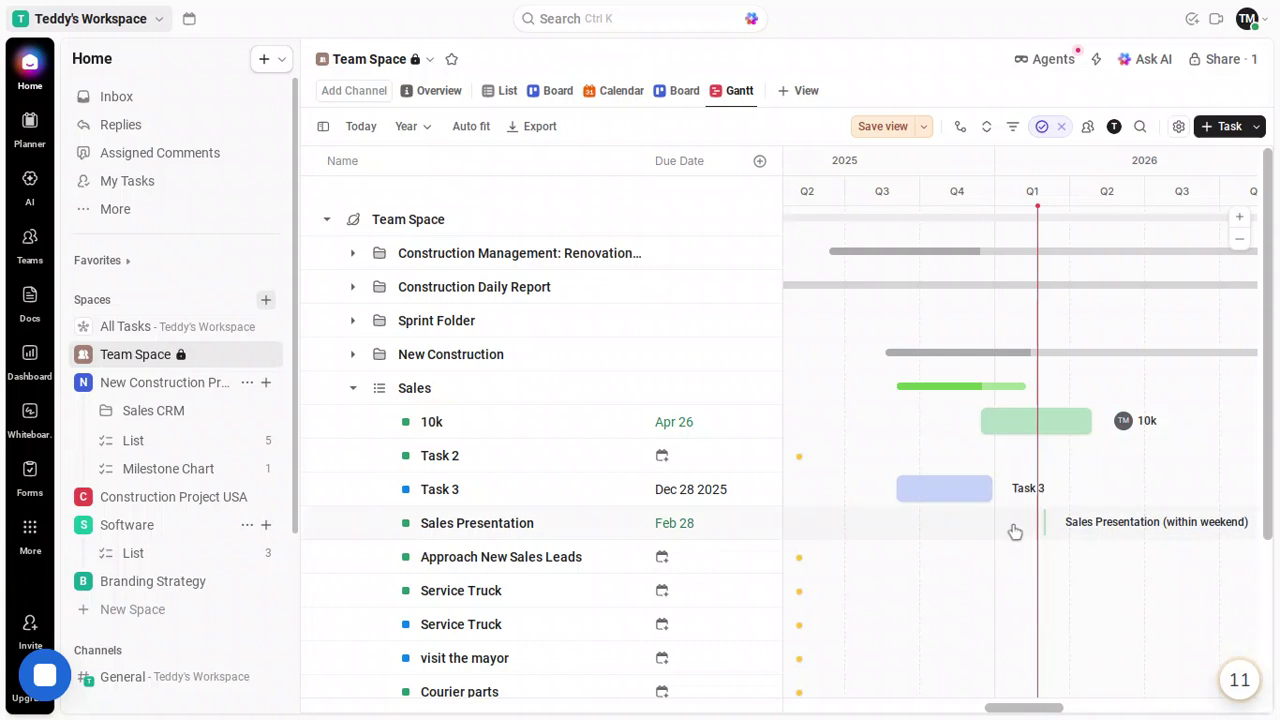
mouse_move(1035, 530)
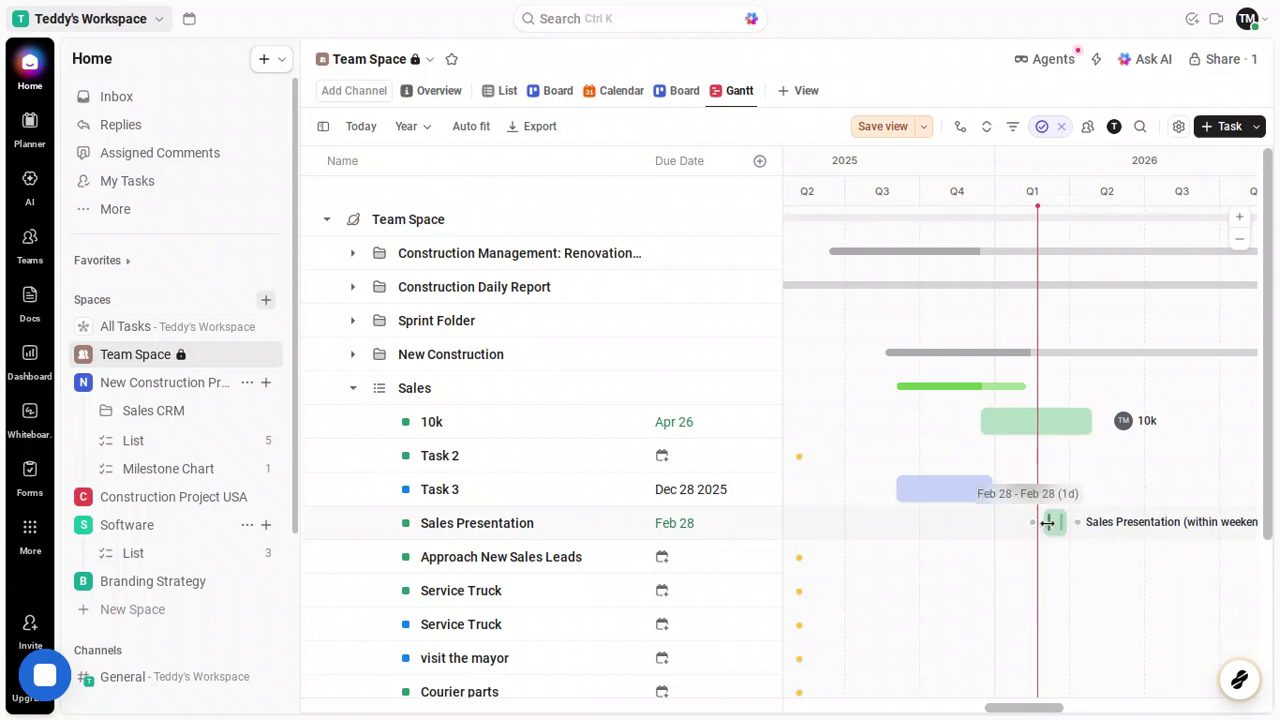
drag(1047, 522, 957, 522)
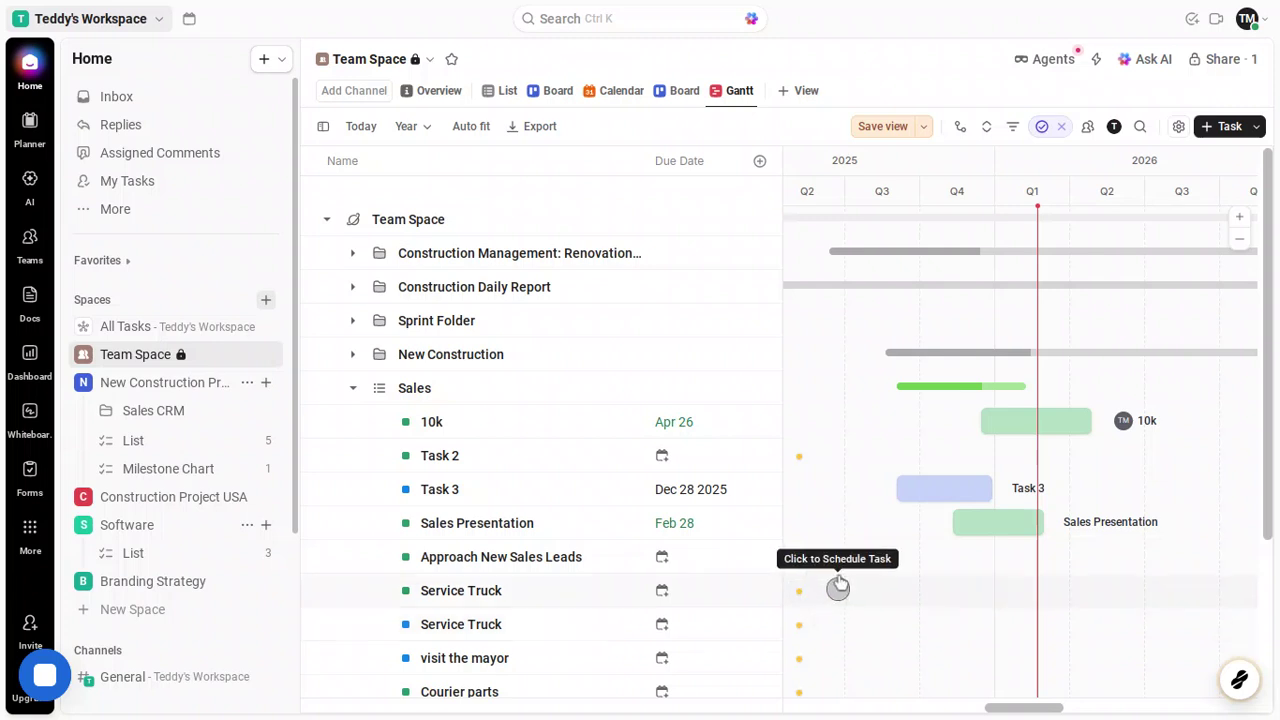
Step: Expand the Vacation Planner and Financial Management lists to show their tasks
scroll(854, 556, down, 5)
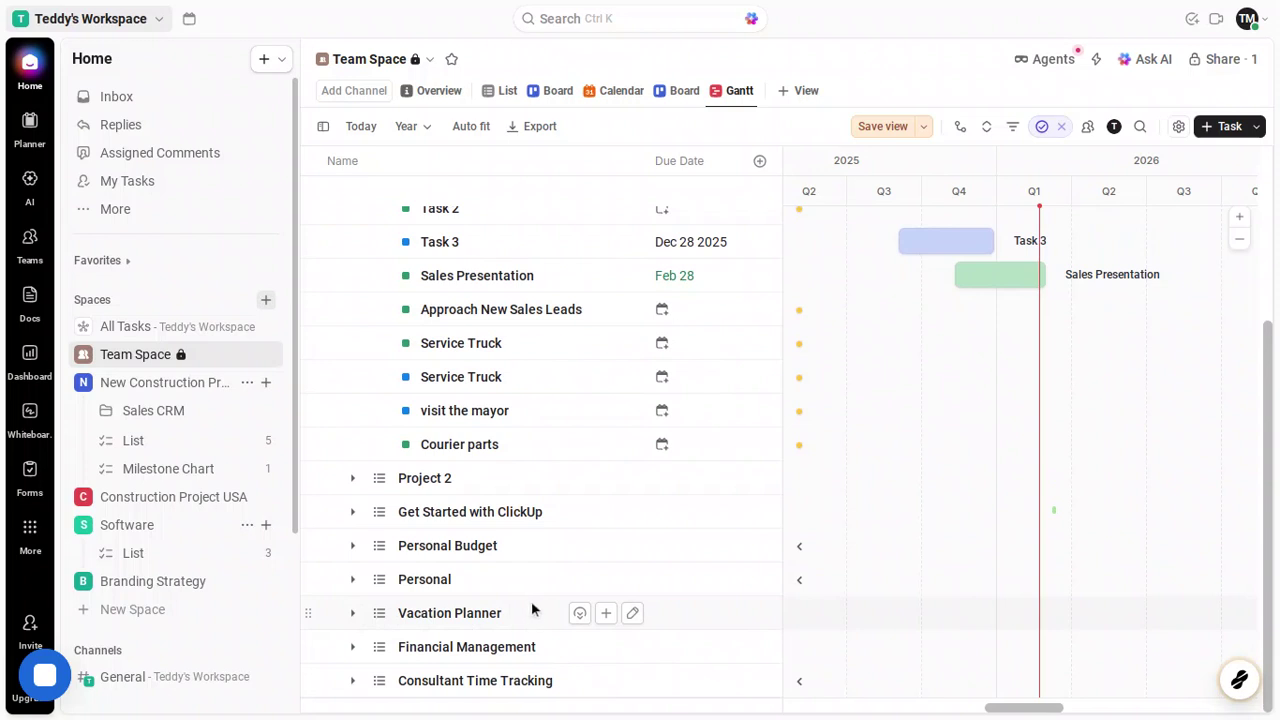
click(505, 617)
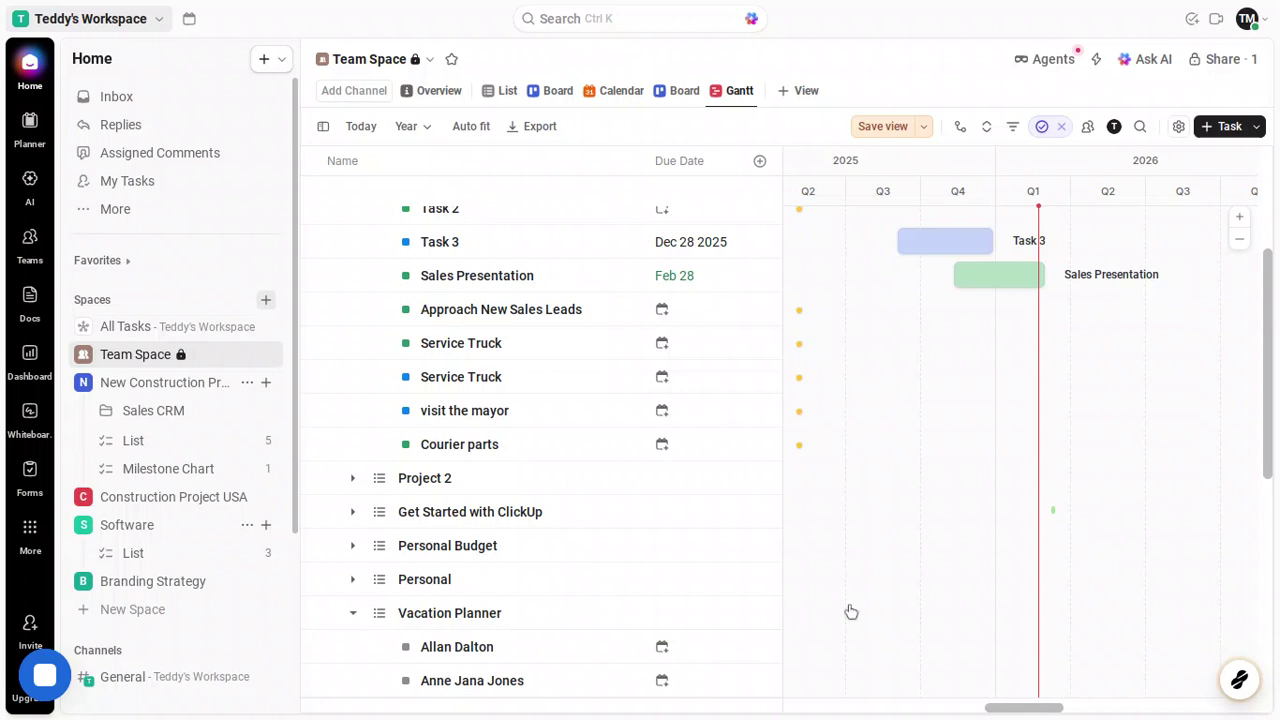
scroll(898, 609, down, 4)
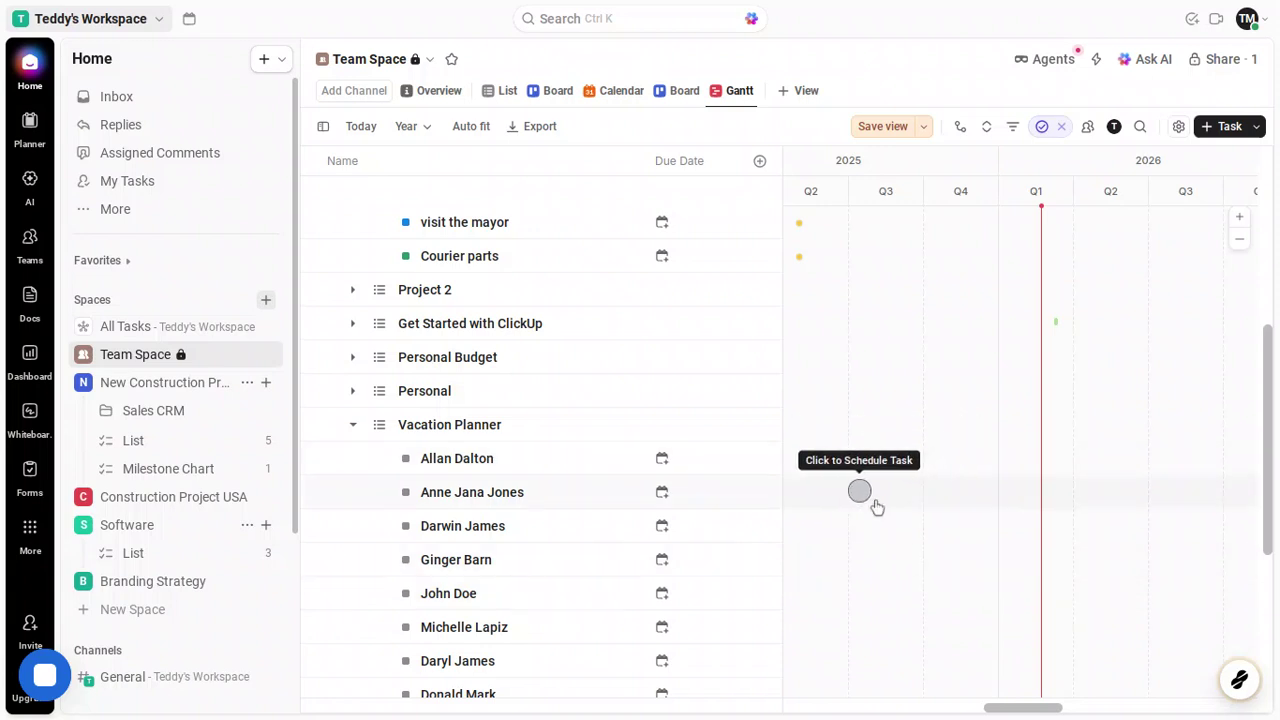
scroll(868, 434, down, 5)
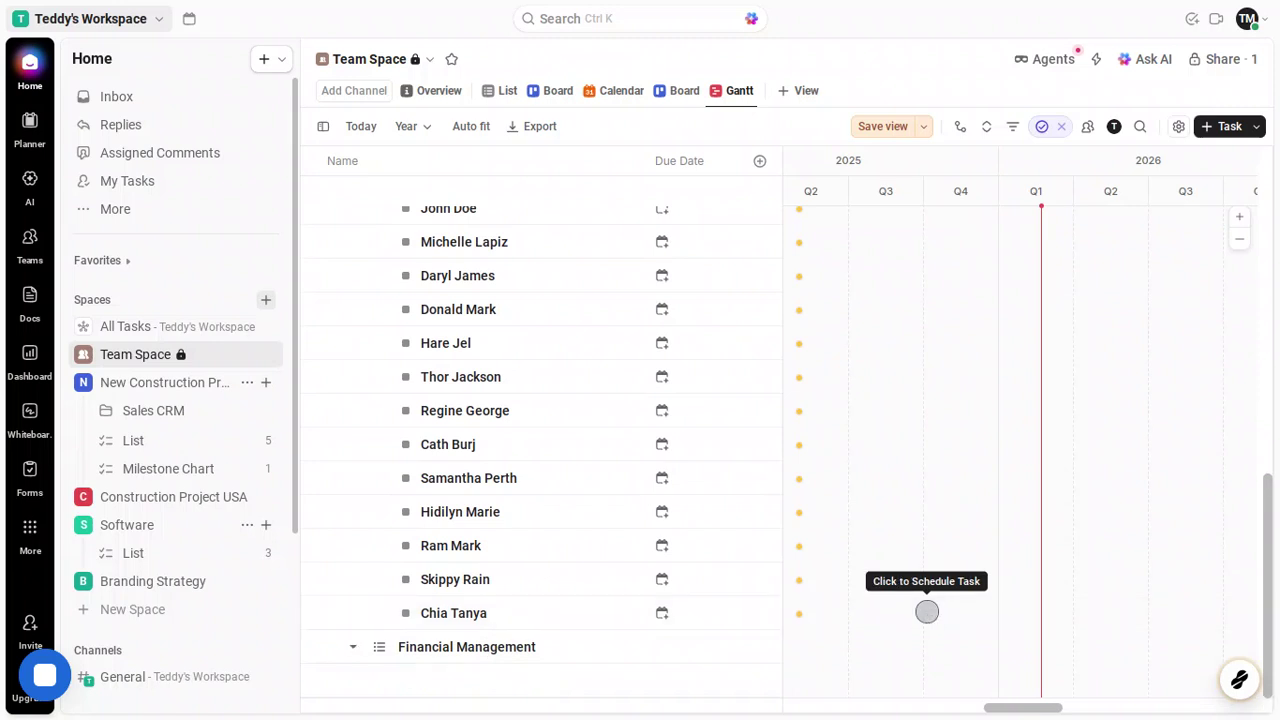
scroll(989, 620, down, 1)
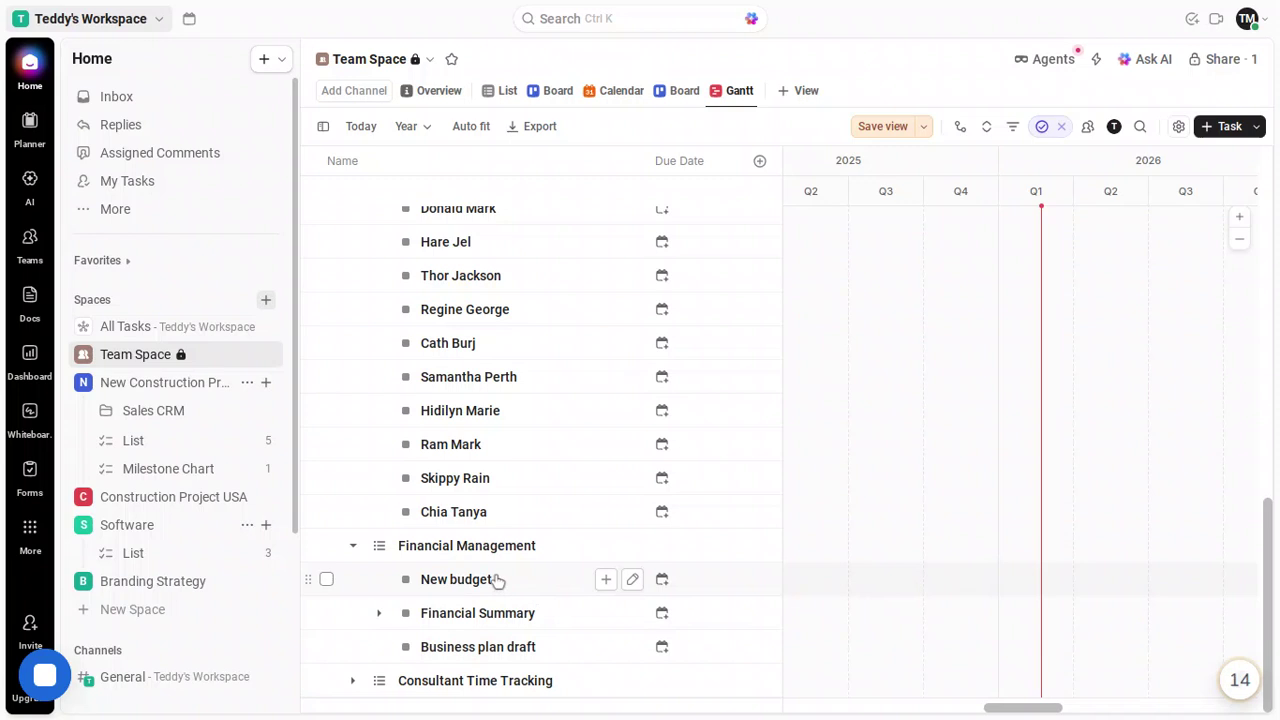
Step: Set the New budget task to In Progress and schedule it from about mid-January 2025 to Jul 11 2025
click(404, 581)
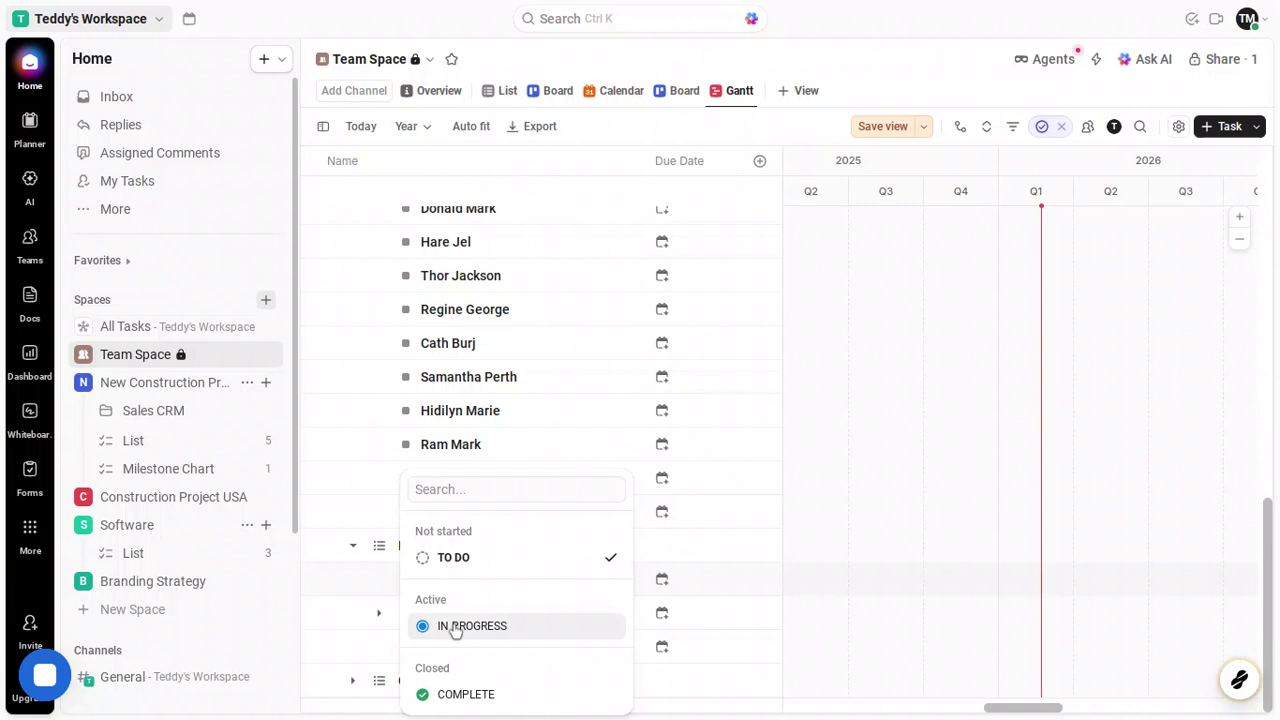
click(455, 627)
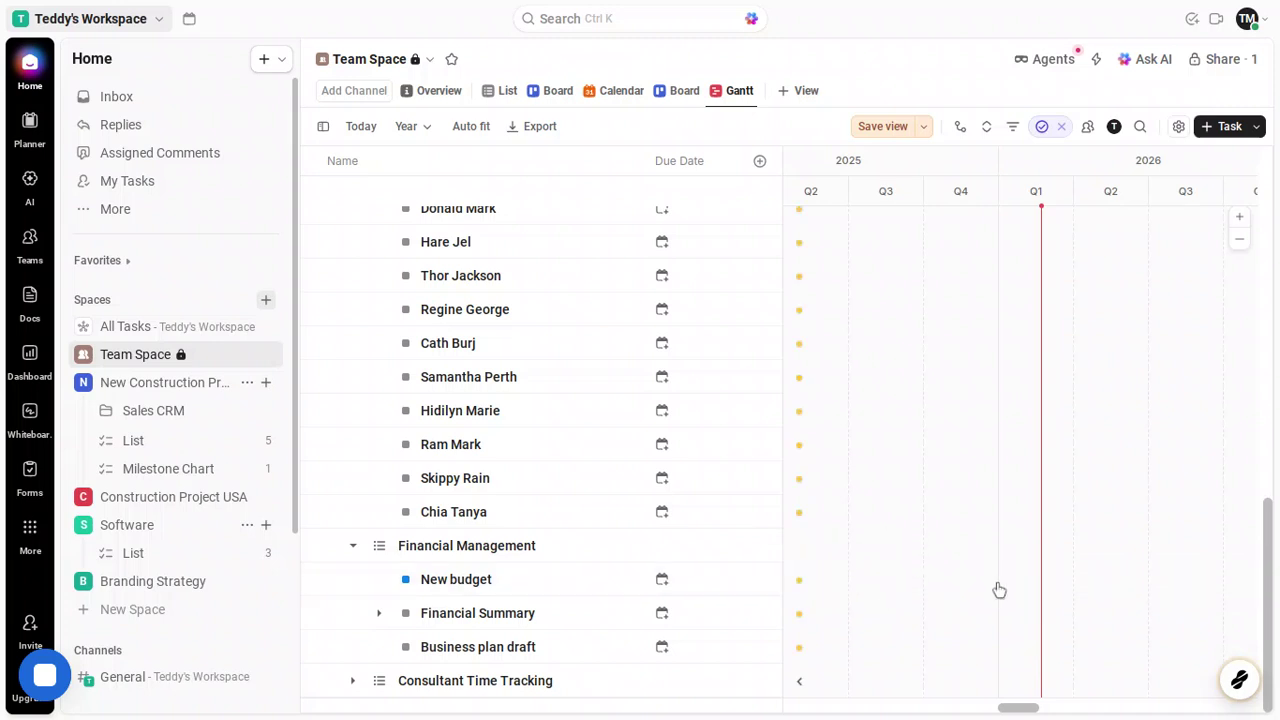
click(924, 592)
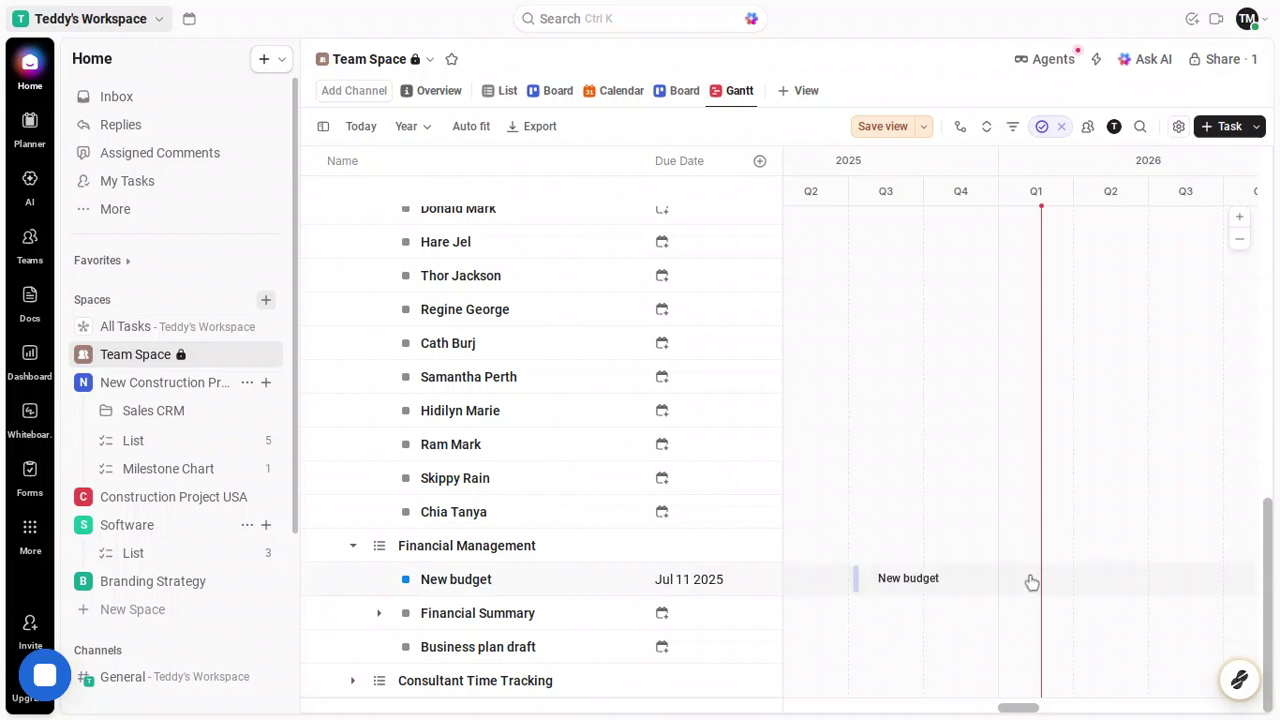
scroll(1032, 582, left, 3)
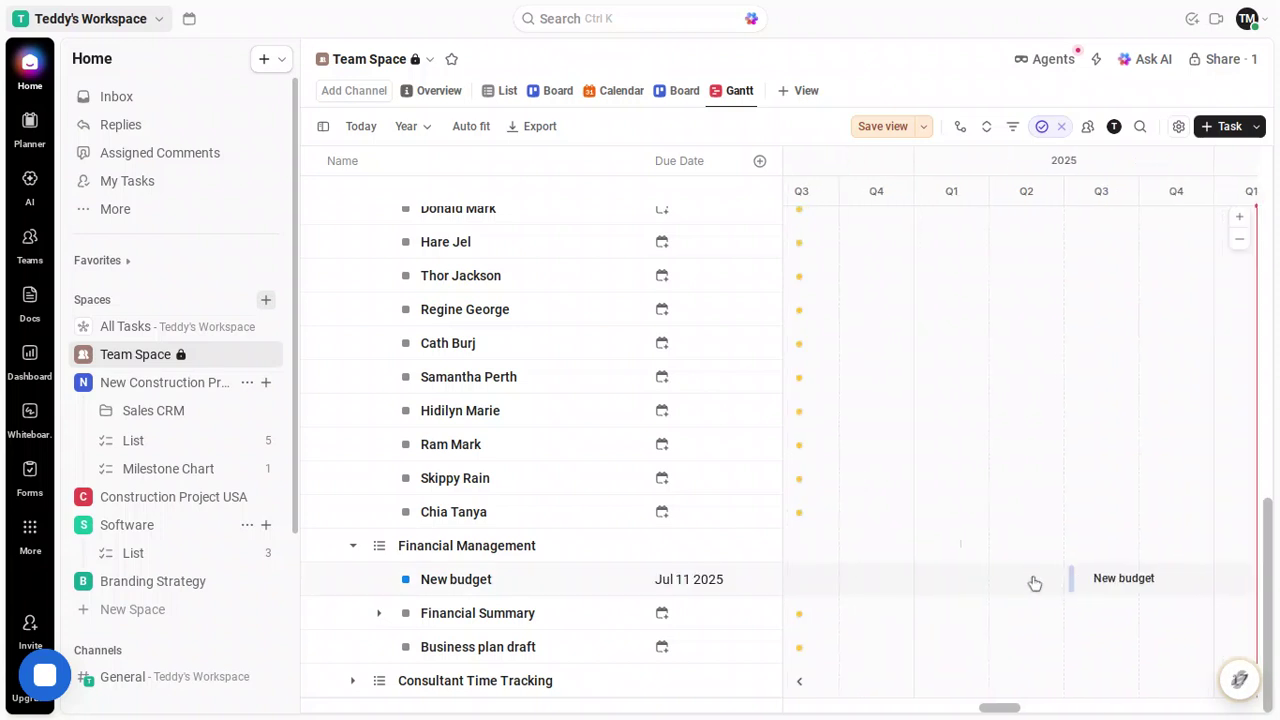
mouse_move(1066, 580)
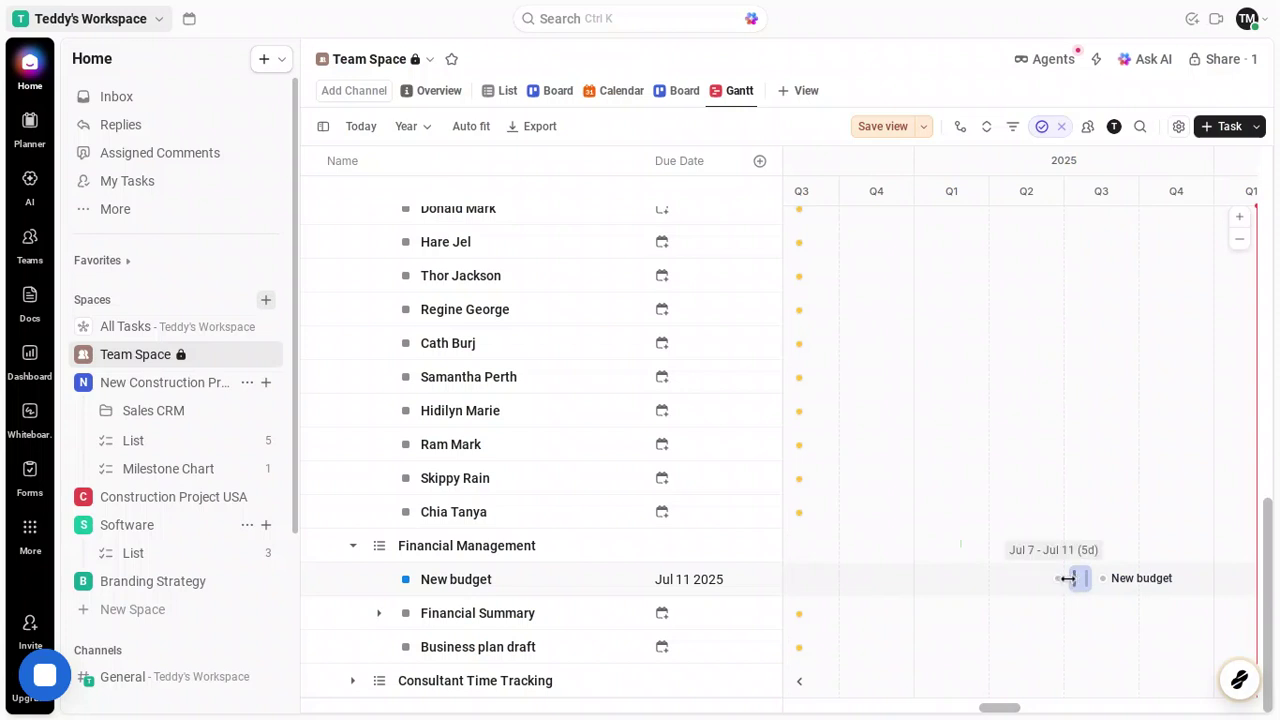
drag(1062, 579, 915, 585)
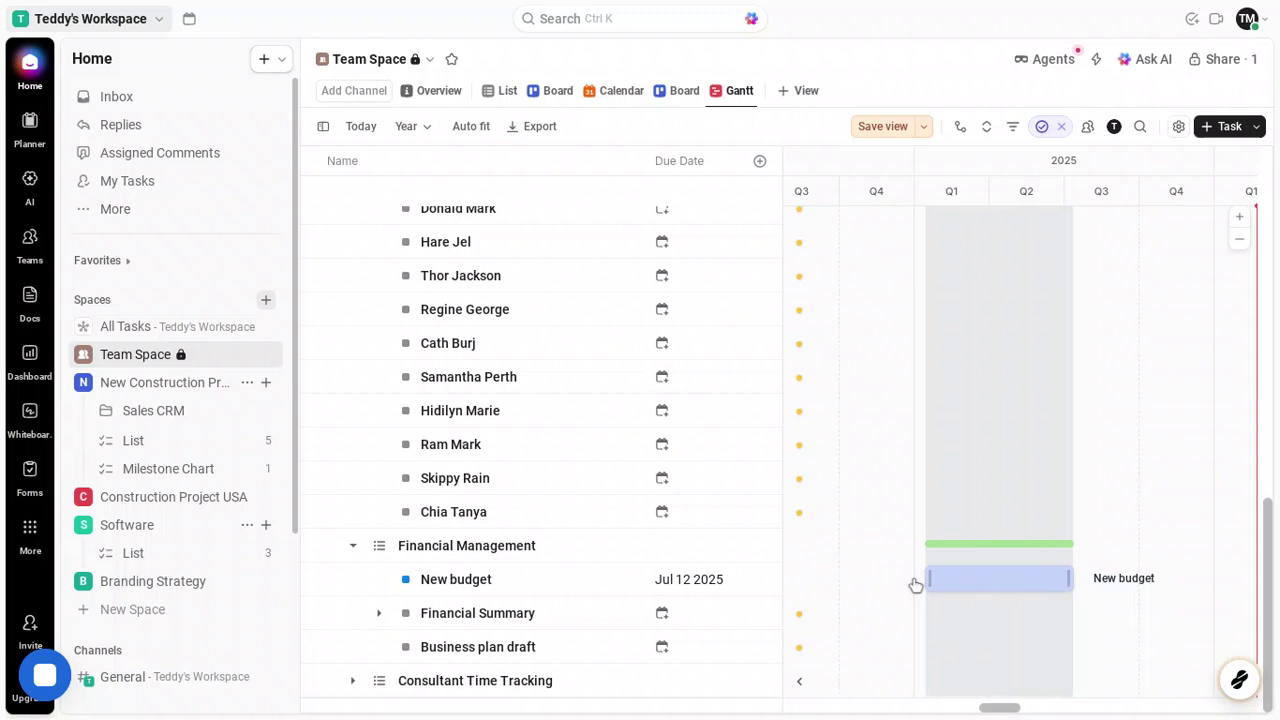
drag(915, 585, 913, 585)
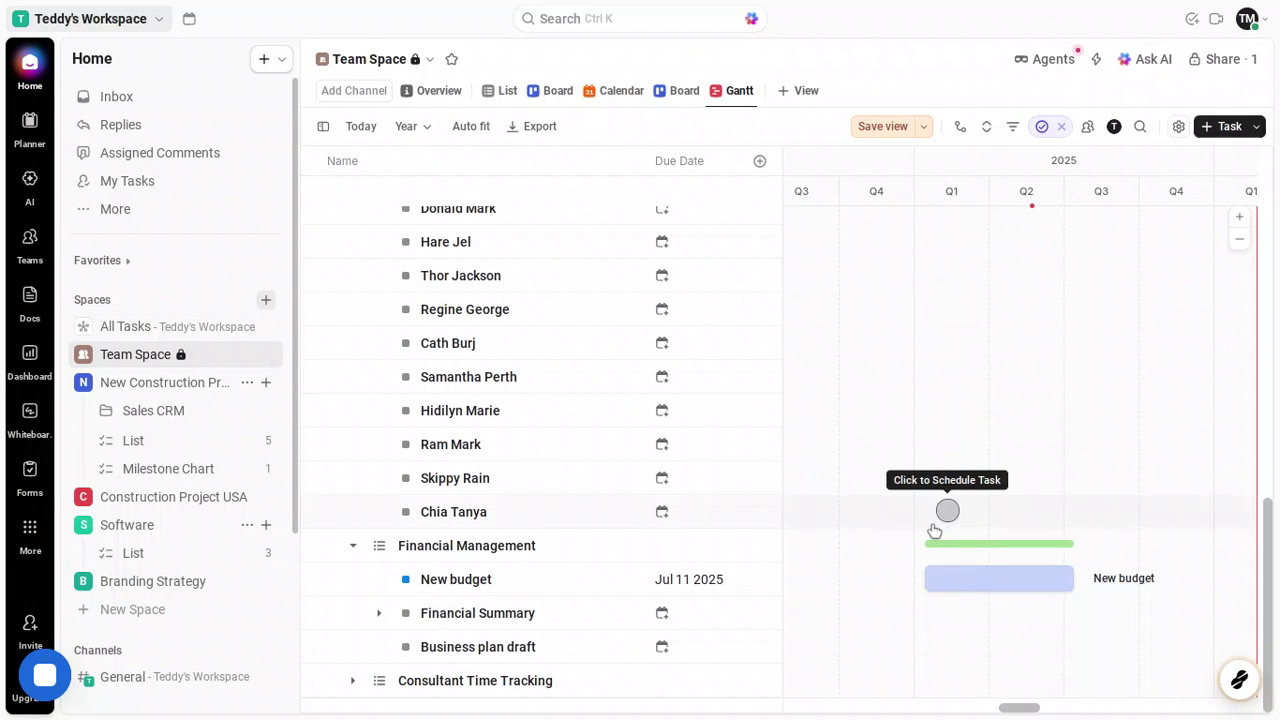
scroll(933, 530, up, 5)
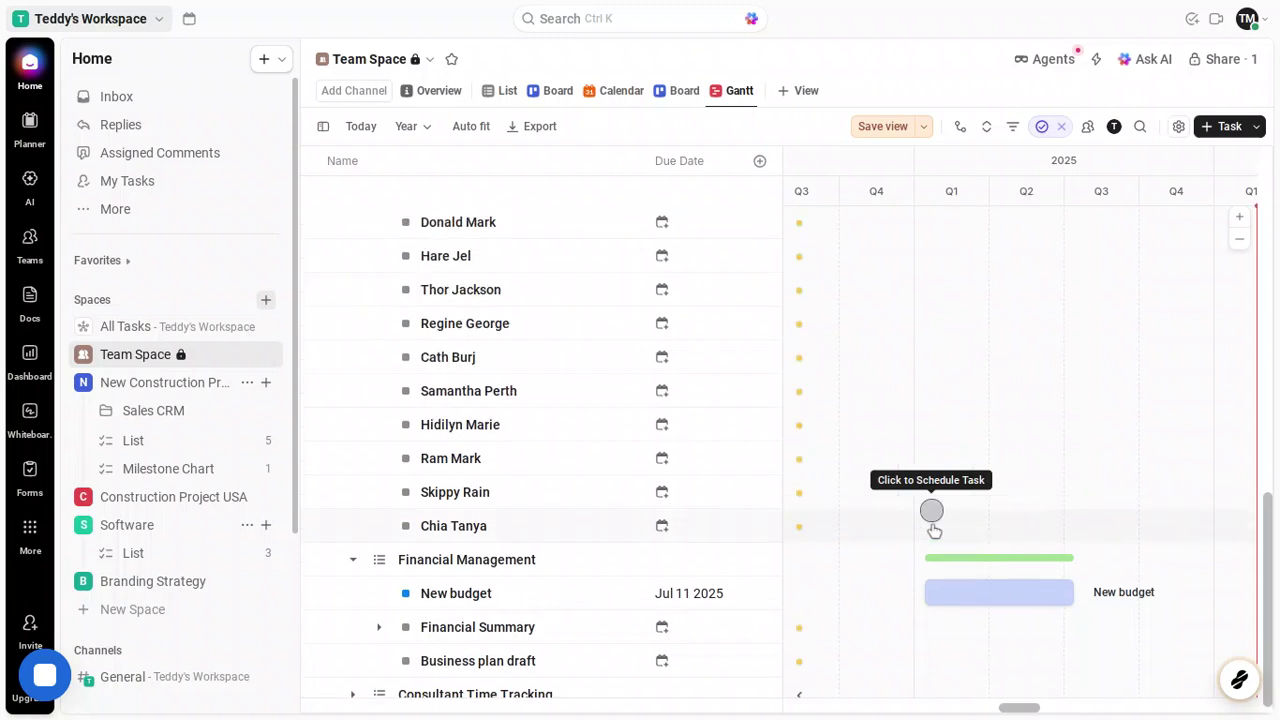
scroll(933, 530, up, 2)
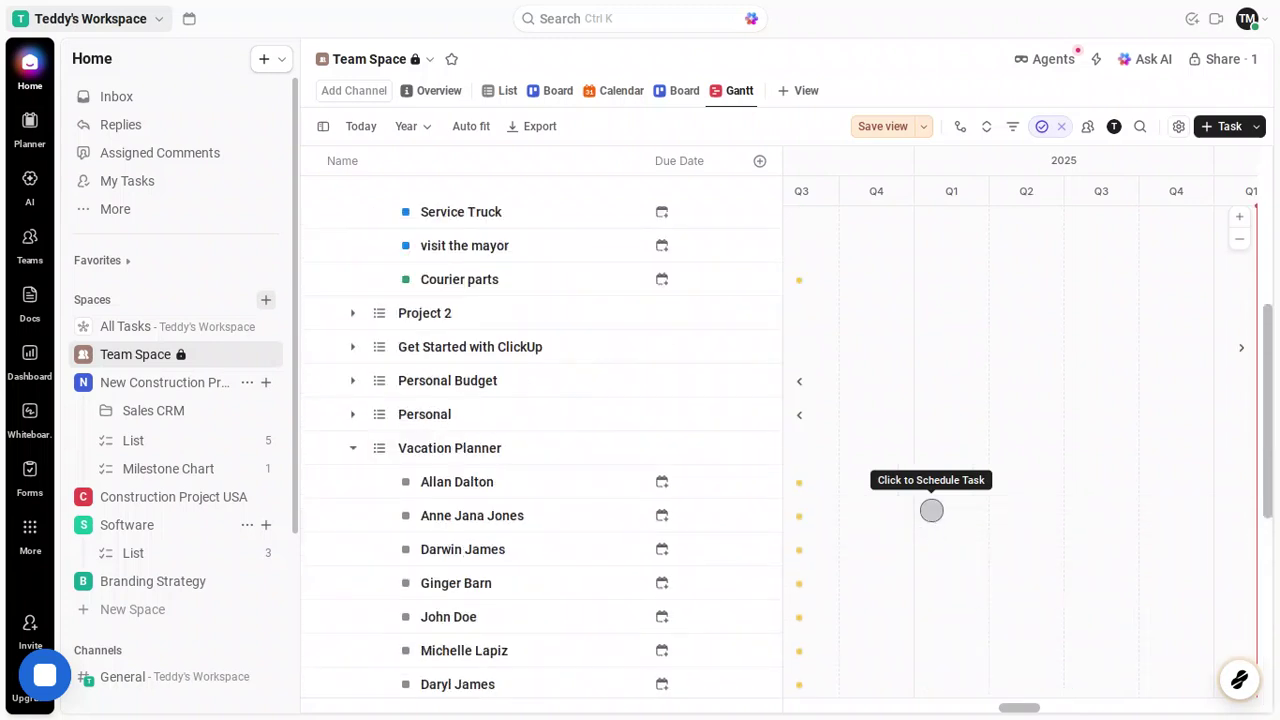
scroll(931, 510, up, 10)
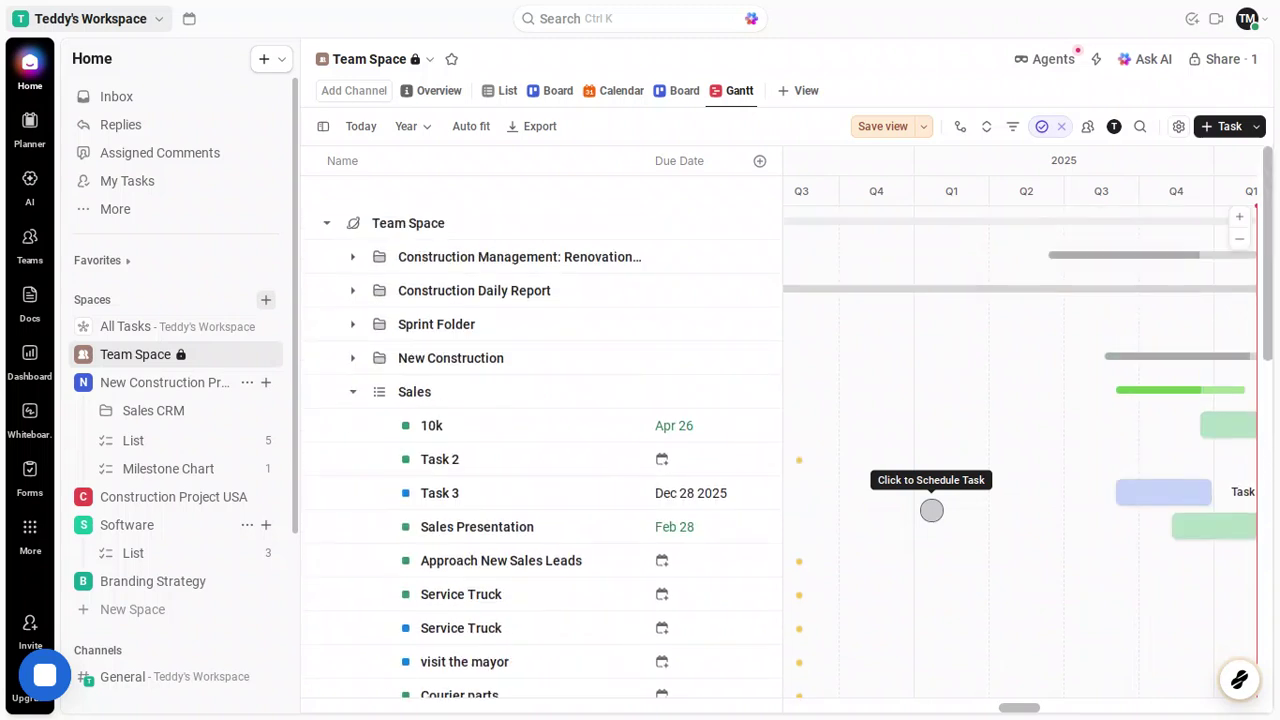